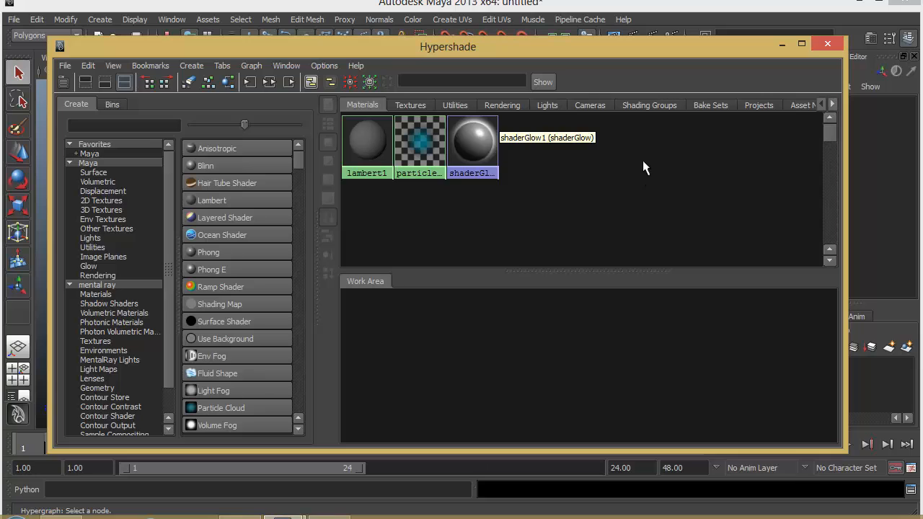
Look through the Hypershade's node collections for materials, textures, utilities, rendering, cameras and shading groups, ending on the materials
middle_click_drag(363, 136, 406, 362)
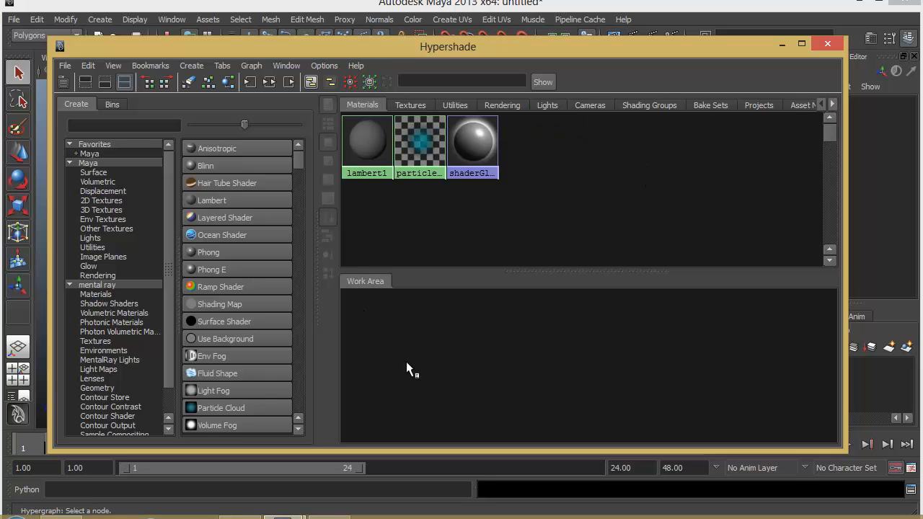
middle_click_drag(425, 137, 613, 312)
left_click(410, 105)
left_click(455, 105)
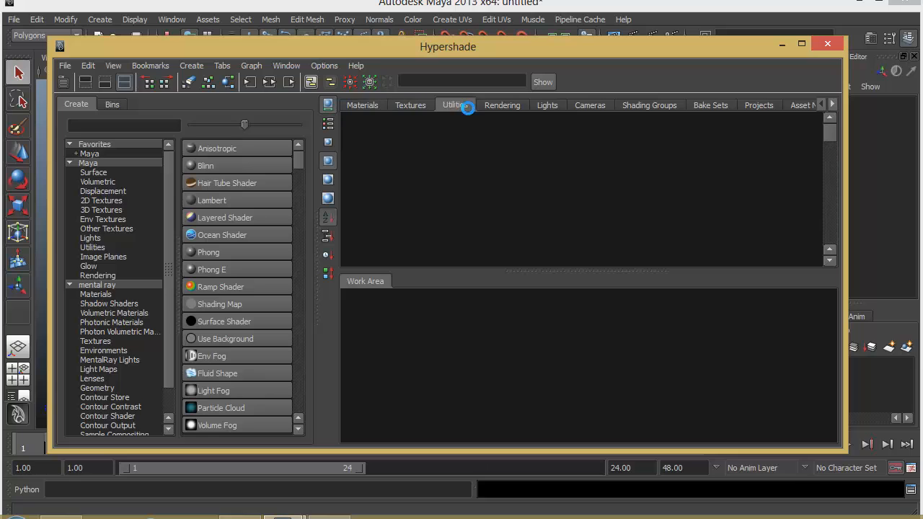
left_click(502, 106)
left_click(590, 105)
left_click(649, 106)
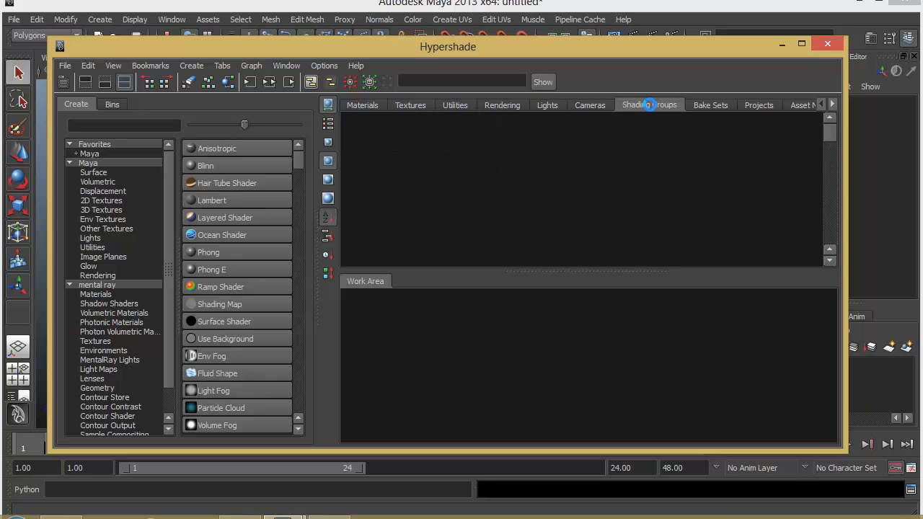
left_click(730, 105)
left_click(371, 105)
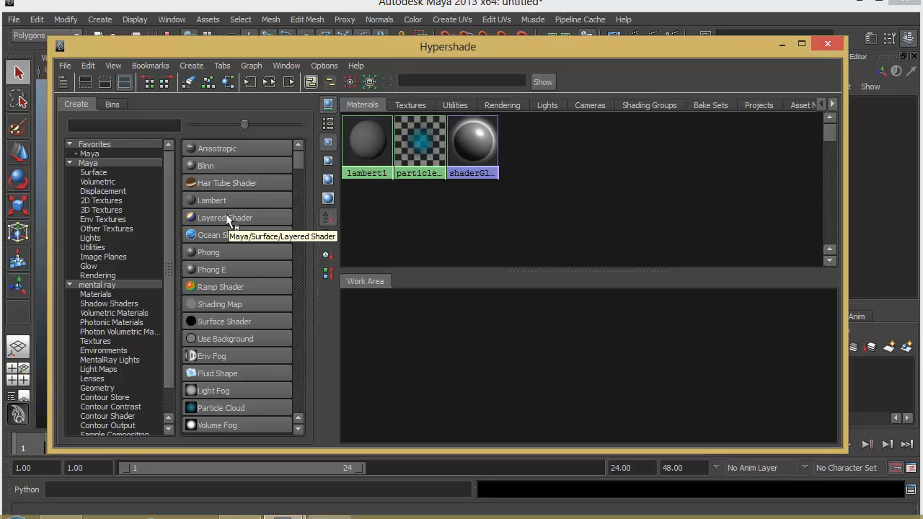
Browse the node types available under Maya's Surface and 2D Textures categories
left_click(108, 172)
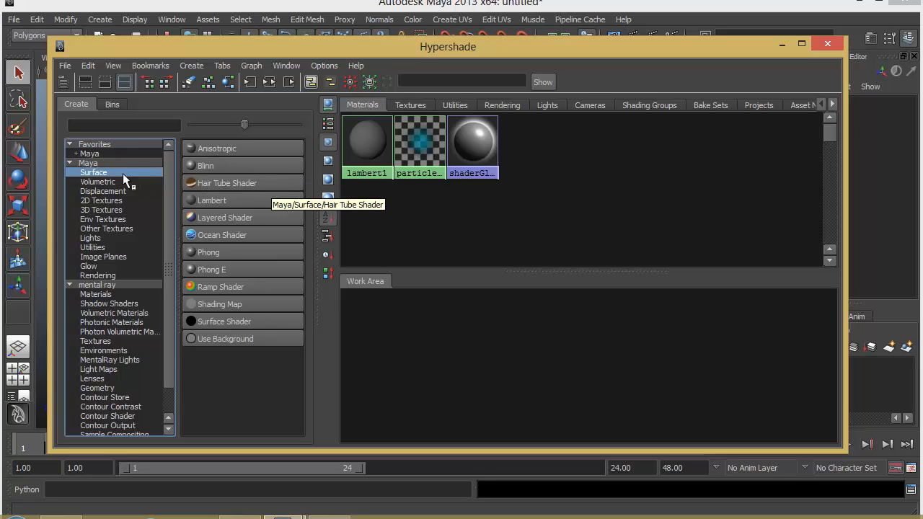
left_click(103, 200)
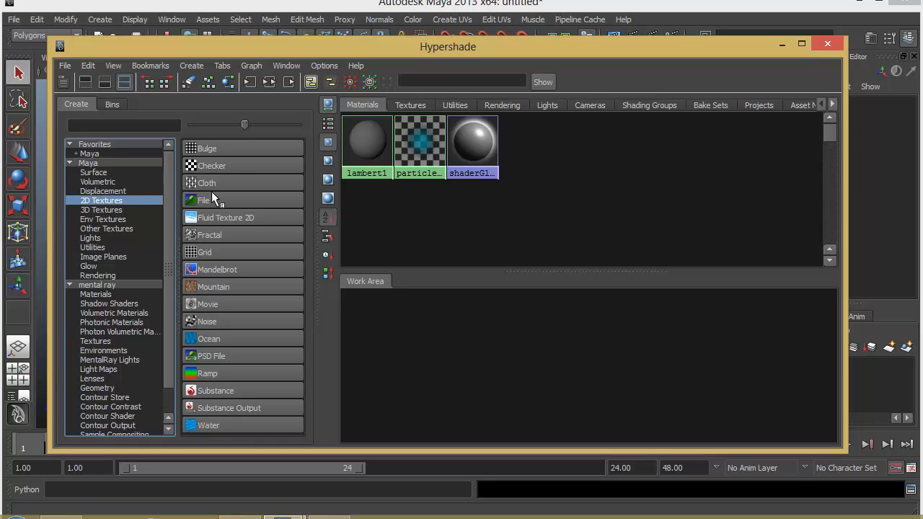
left_click(93, 173)
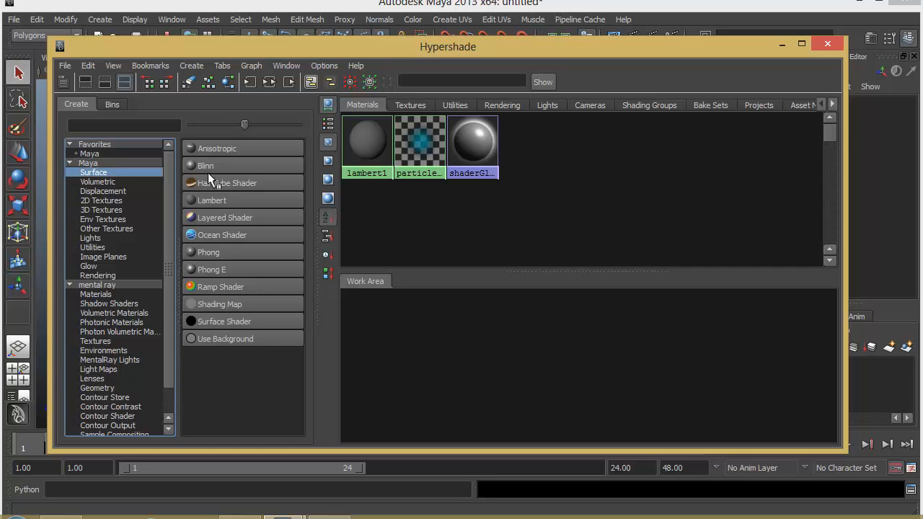
left_click(143, 199)
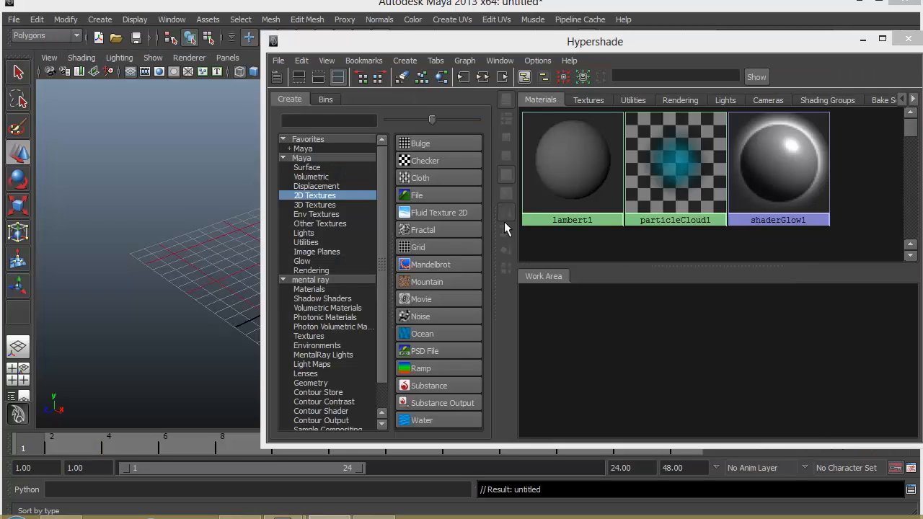
Move the Hypershade window off the viewport and create a polygon sphere
left_click_drag(502, 43, 732, 103)
left_click(100, 19)
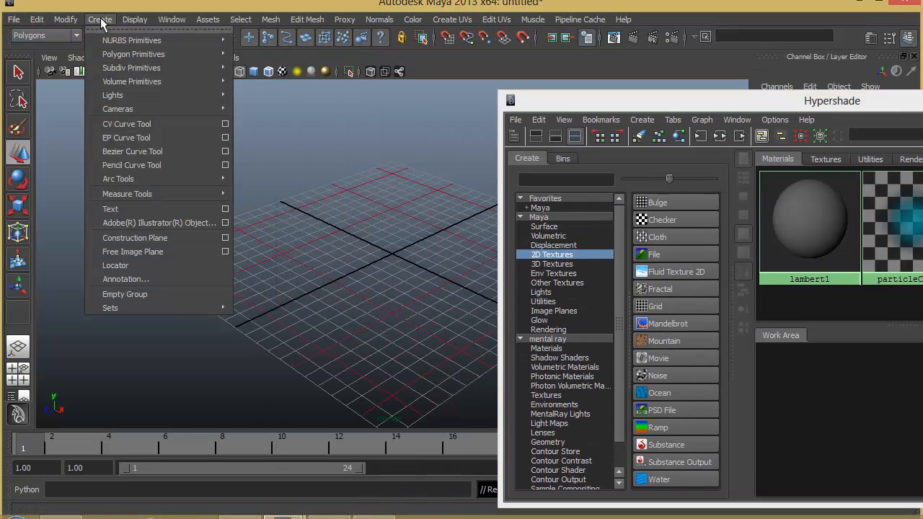
mouse_move(115, 56)
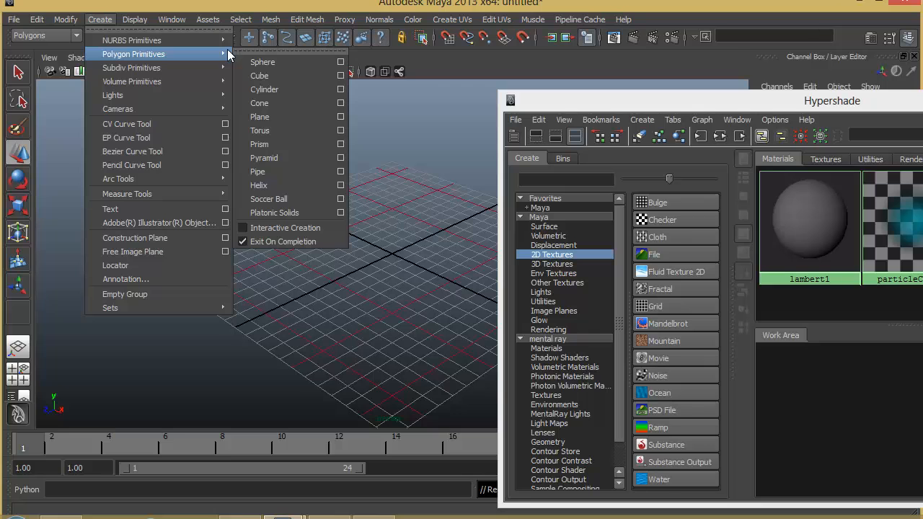
left_click(275, 64)
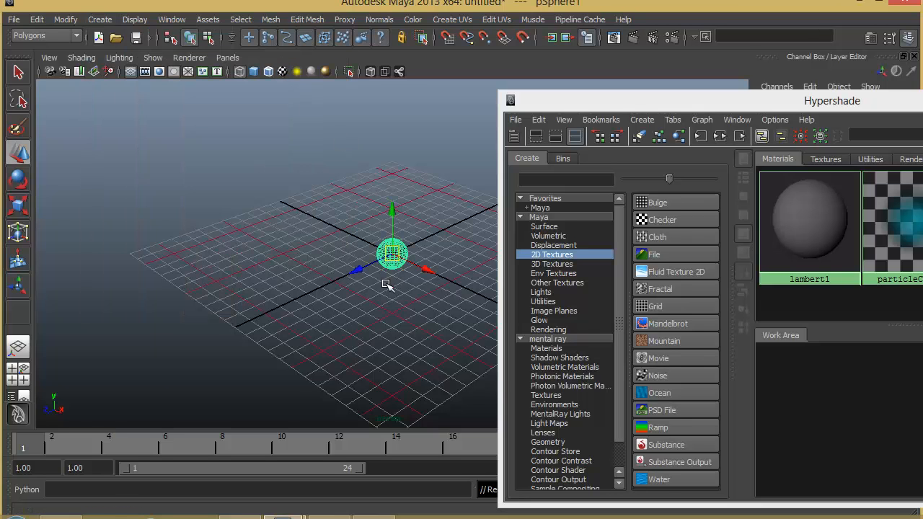
Display the sphere shaded and enlarged in the perspective view, with the Hypershade window beside it
key("w")
right_click_drag(370, 287, 406, 284, "alt")
mouse_move(406, 285)
middle_mouse_down("alt")
mouse_move(336, 305)
mouse_move(328, 276)
middle_mouse_up("alt")
key("5")
right_click_drag(333, 278, 535, 295, "alt")
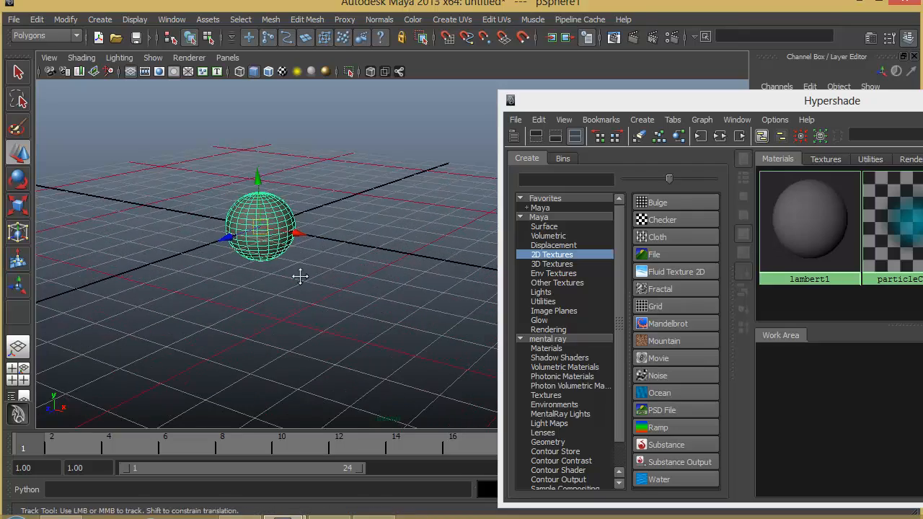
middle_click_drag(298, 276, 352, 302, "alt")
right_click_drag(326, 294, 339, 312, "alt")
middle_click_drag(339, 313, 380, 312, "alt")
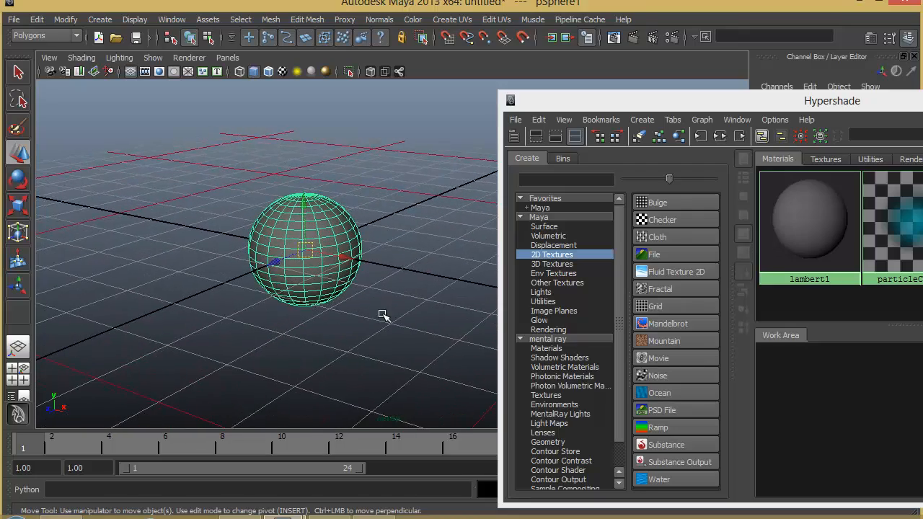
left_click_drag(656, 105, 557, 66)
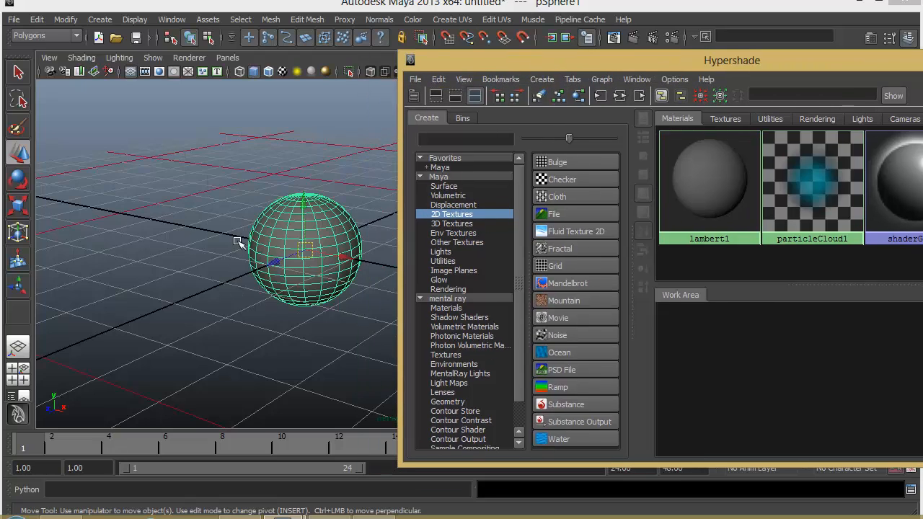
Create a Phong surface material and move its node into the open space of the work area
left_click(687, 208)
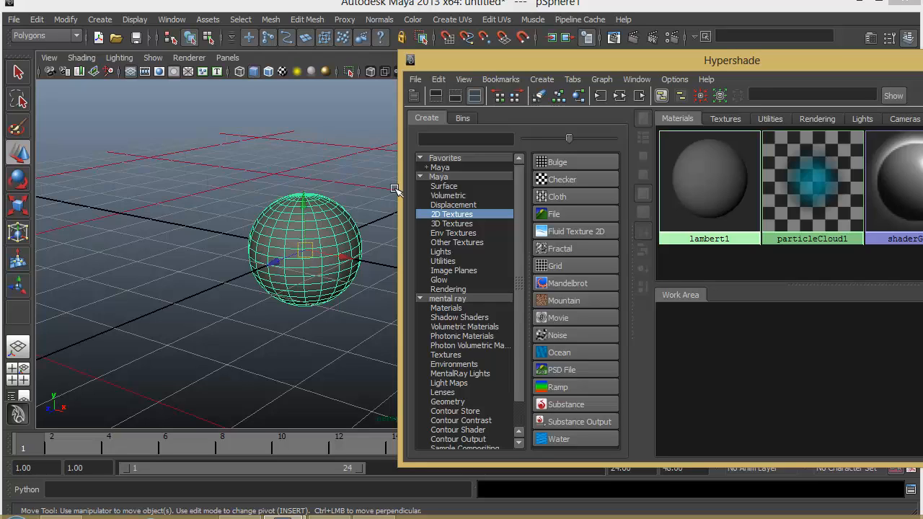
left_click(447, 188)
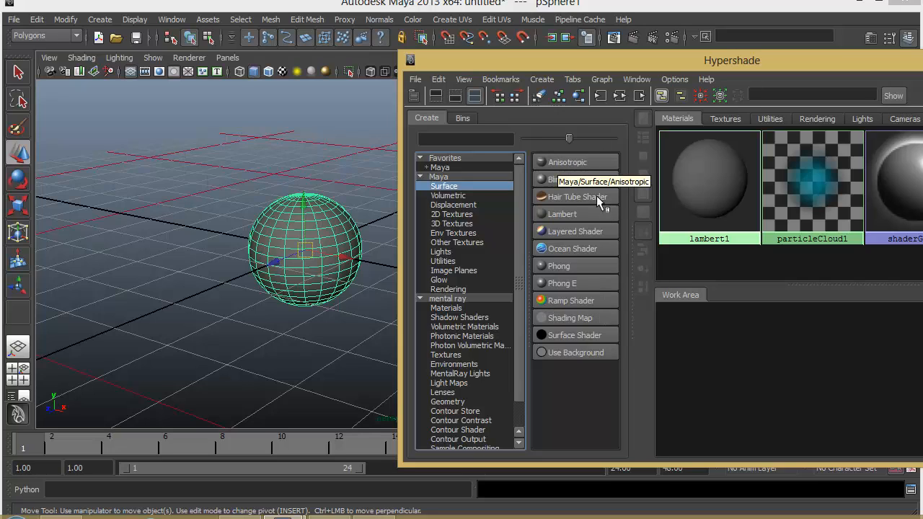
left_click(570, 266)
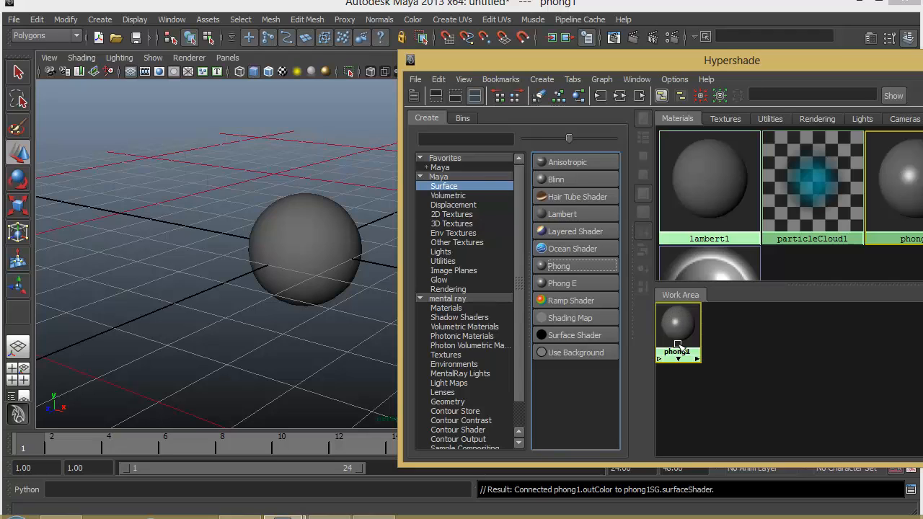
left_click_drag(682, 327, 869, 363)
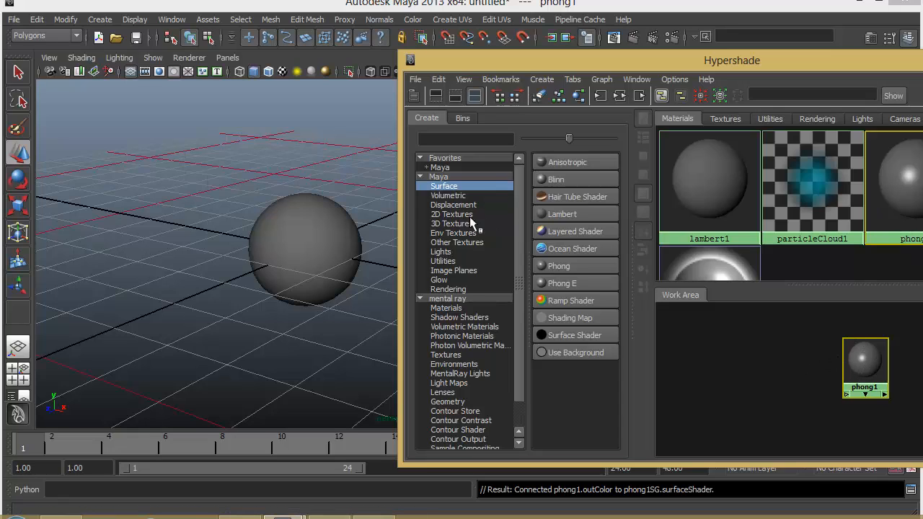
Create a Cloth 2D texture and arrange its placement node, the texture and the Phong material in a row
left_click(444, 214)
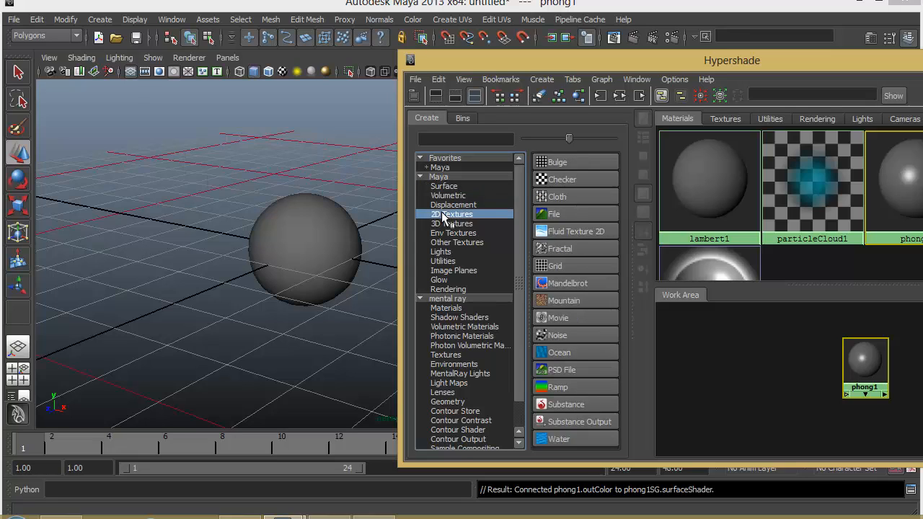
left_click(565, 195)
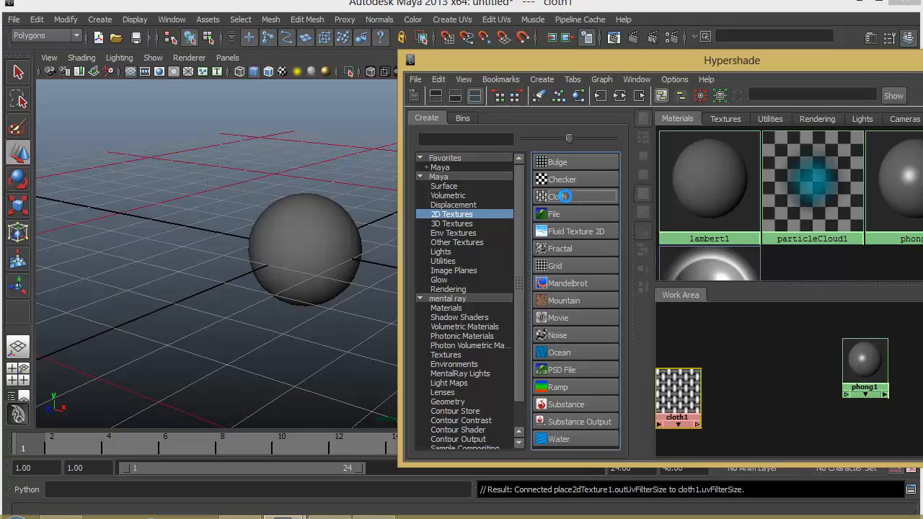
left_click(881, 361)
left_click_drag(686, 371, 767, 363)
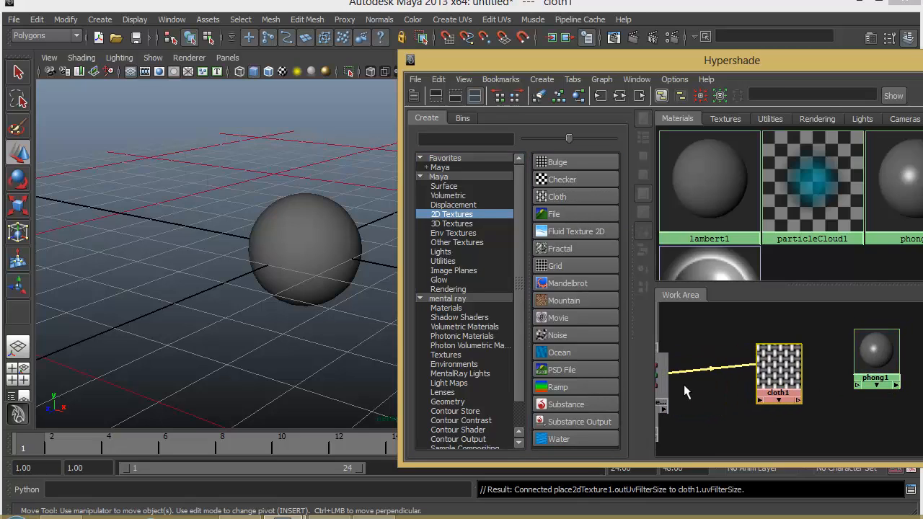
left_click_drag(666, 384, 726, 376)
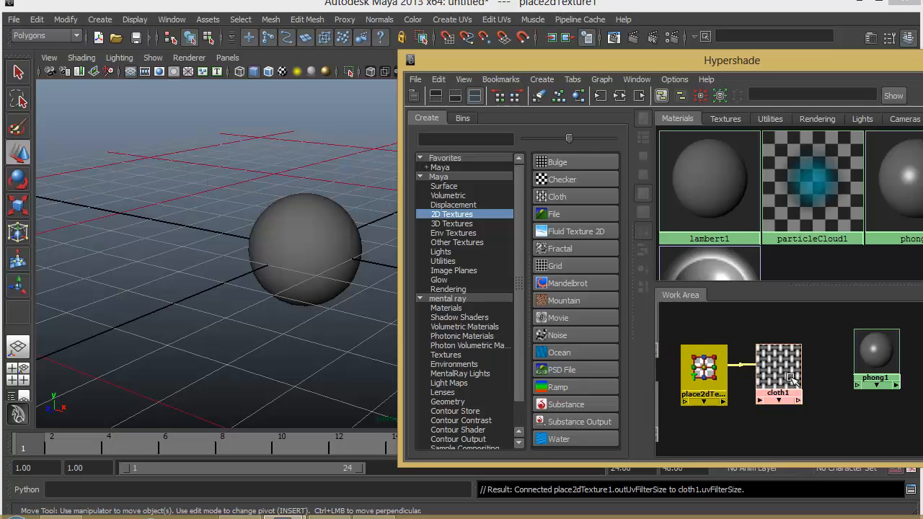
middle_click_drag(812, 381, 803, 380, "alt")
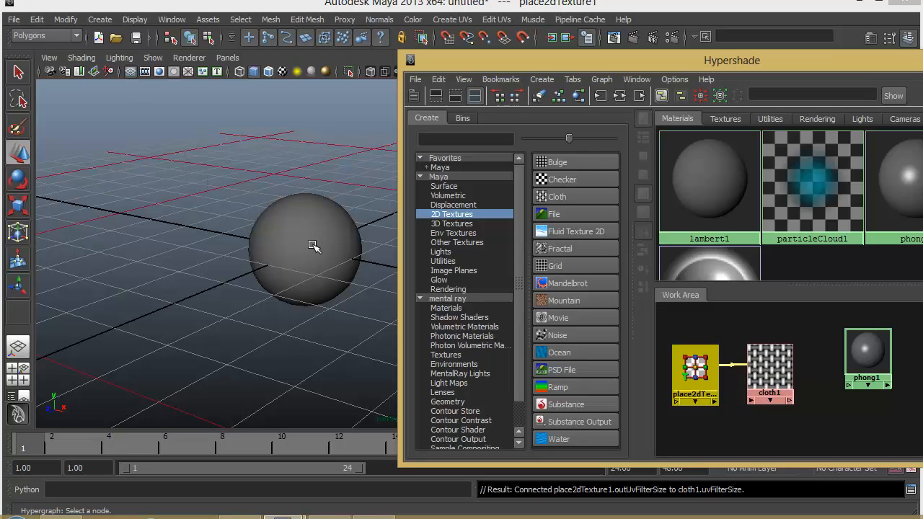
left_click_drag(864, 352, 879, 367)
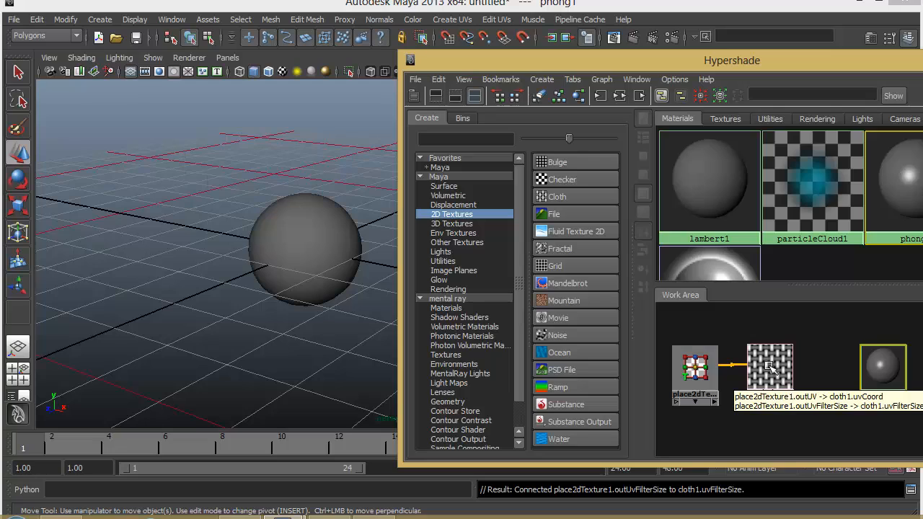
Connect the cloth texture to the Phong material's color input
middle_click_drag(768, 366, 887, 373)
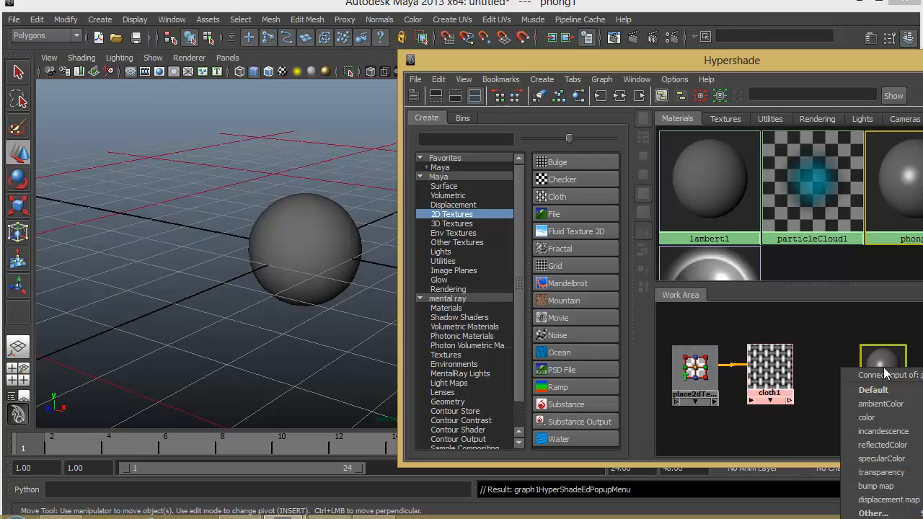
left_click(868, 419)
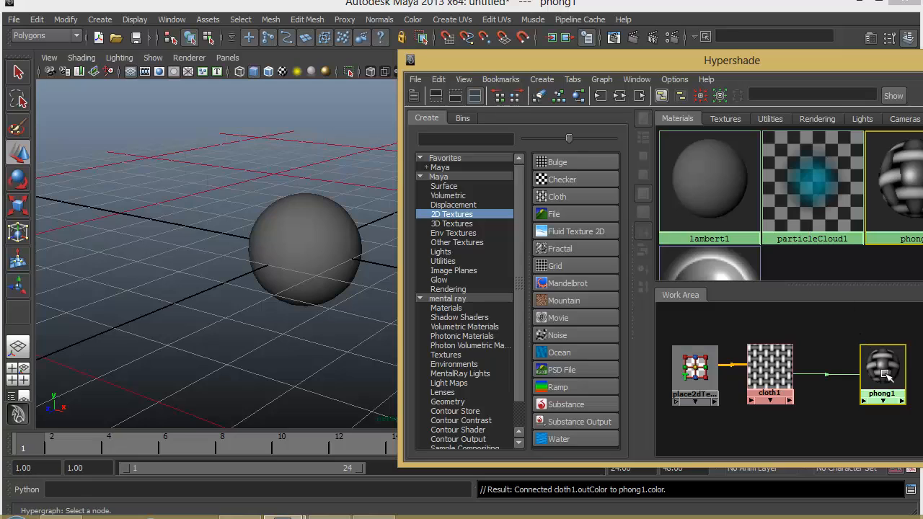
mouse_move(876, 346)
left_mouse_down()
mouse_move(867, 343)
mouse_move(874, 339)
left_mouse_up()
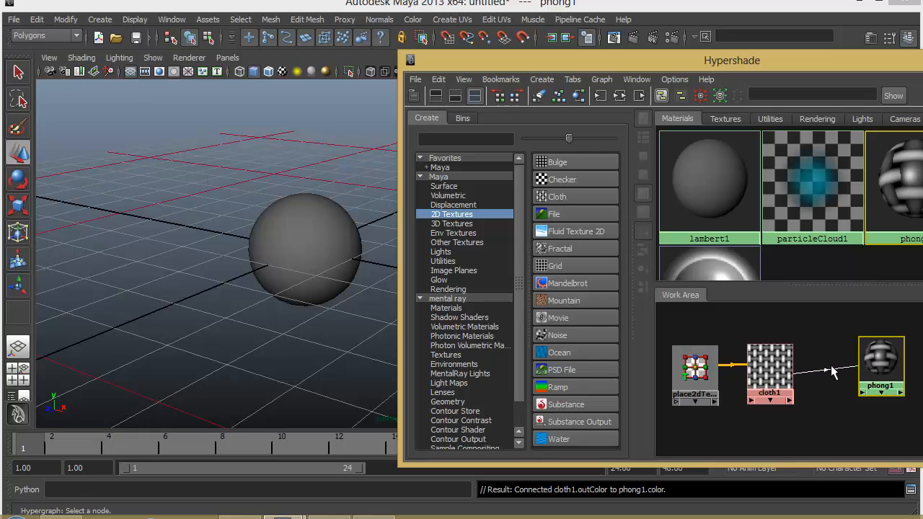
Try assigning the Phong material by dropping it onto the sphere, and undo that assignment
middle_click_drag(850, 364, 304, 242)
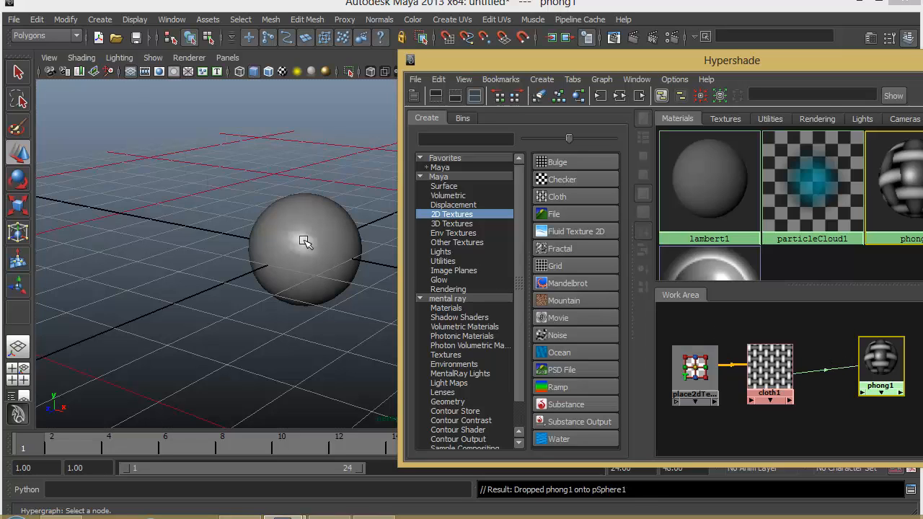
key("ctrl+z")
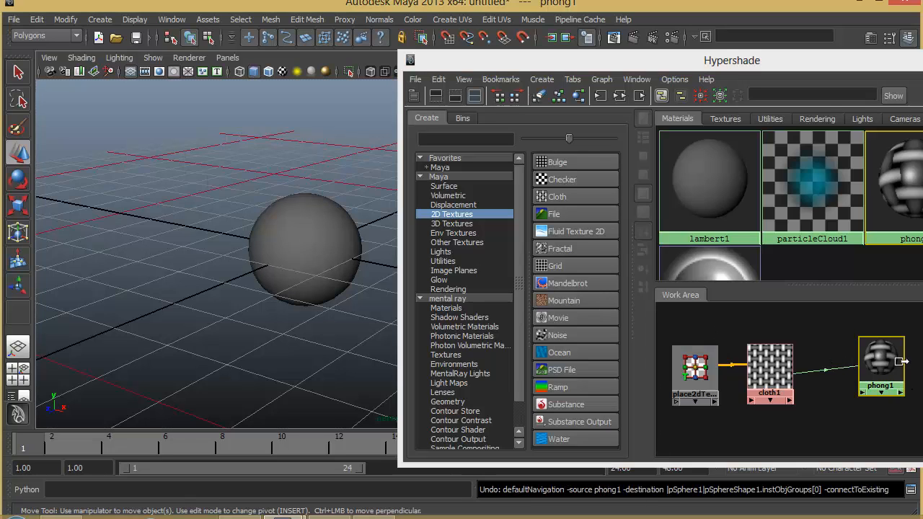
right_click(891, 359)
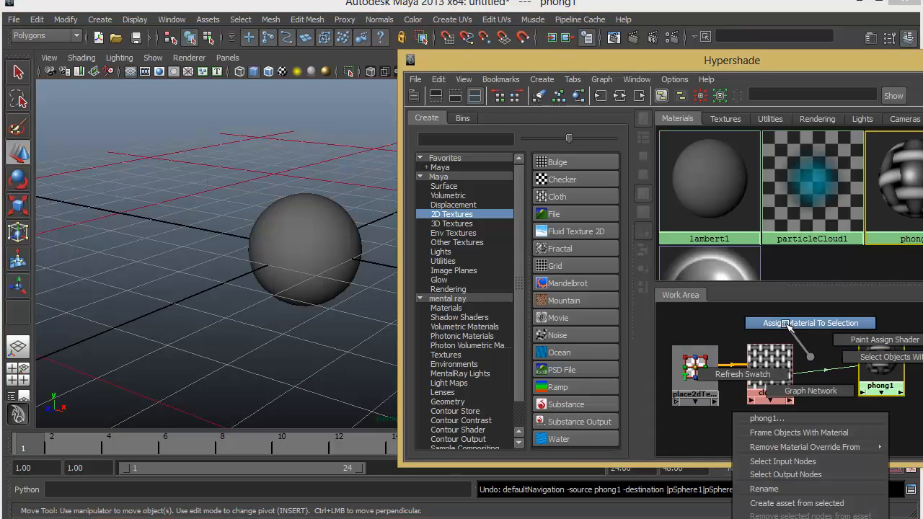
right_click_drag(786, 325, 809, 356)
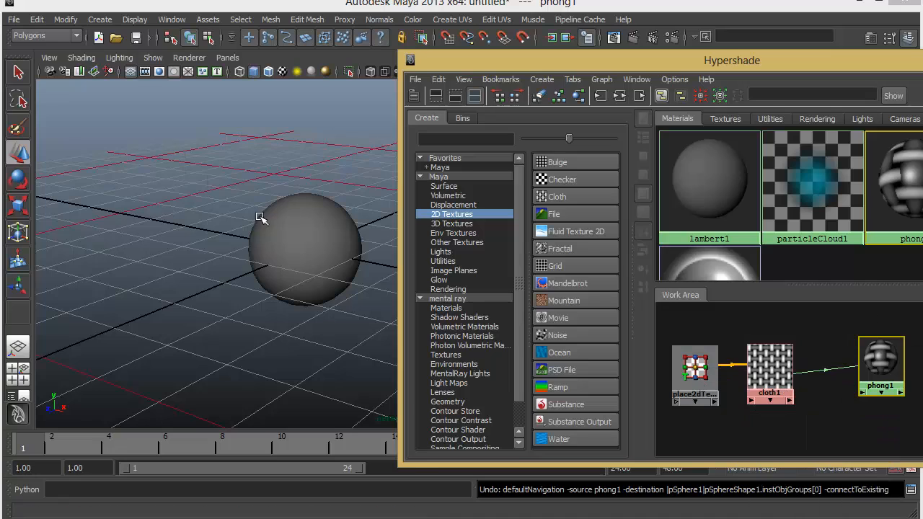
Assign the cloth-textured Phong material to the selected sphere and toggle the viewport's textured display on and off
left_click(309, 217)
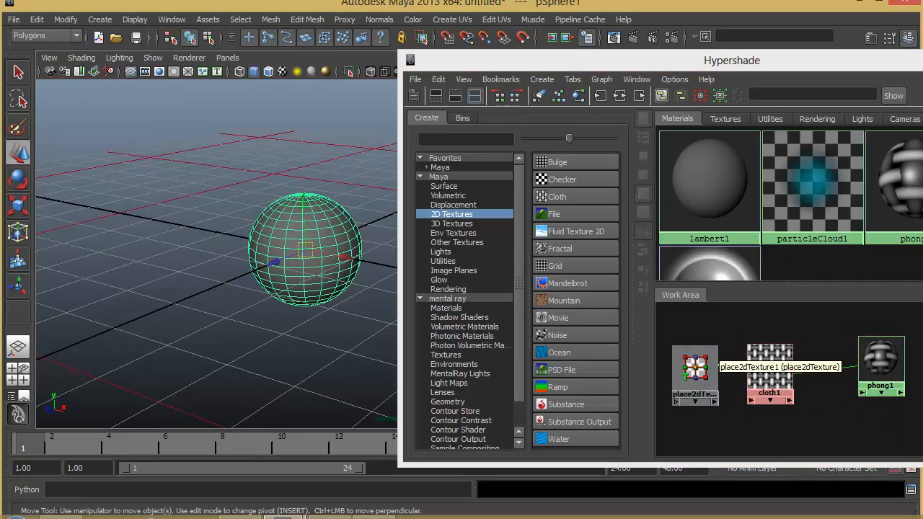
right_click_drag(811, 349, 805, 316)
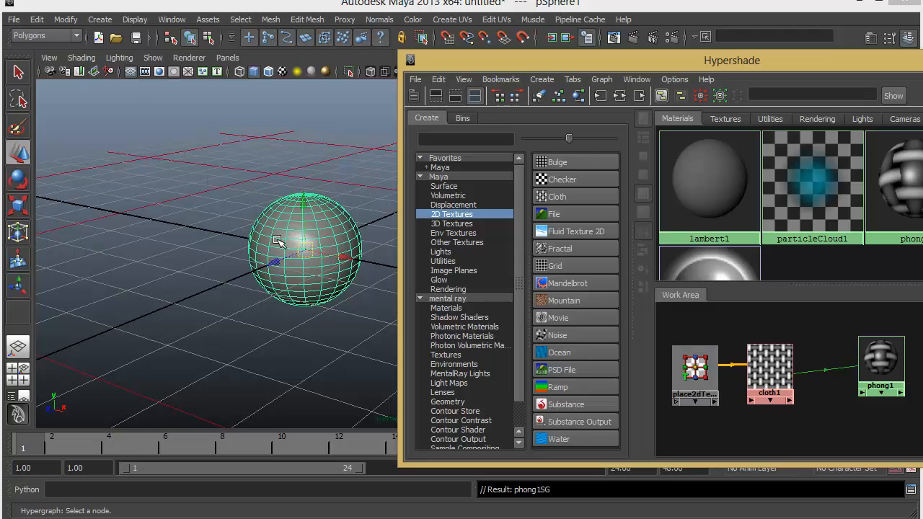
key("6")
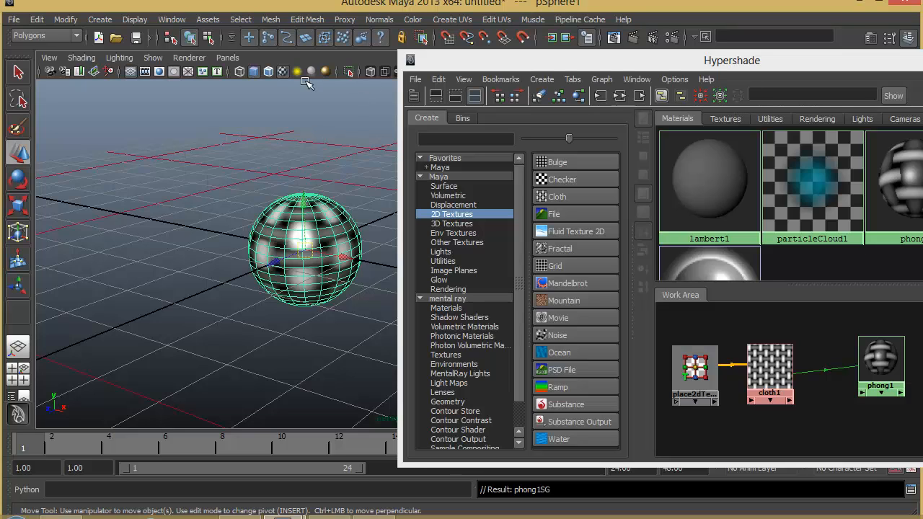
left_click(280, 70)
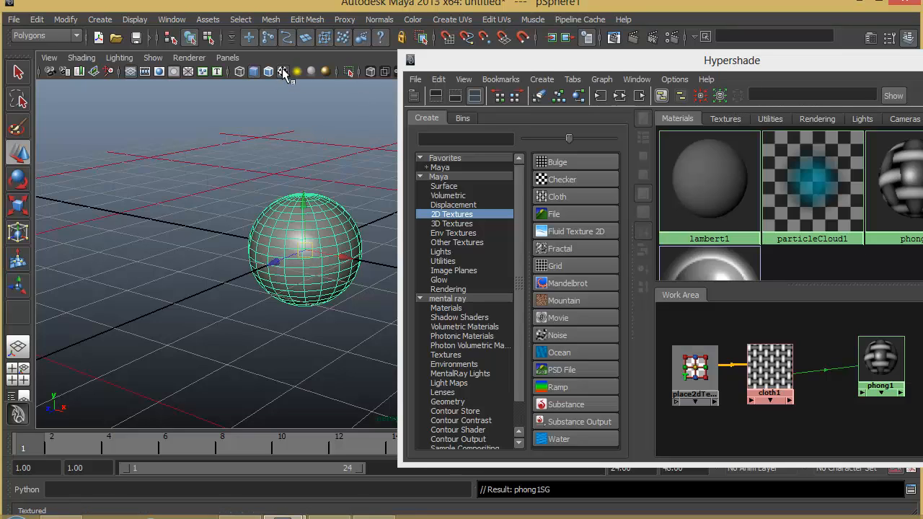
Switch the viewport's textured display back on for the cloth-mapped sphere
left_click(282, 69)
left_click(282, 69)
left_click(282, 69)
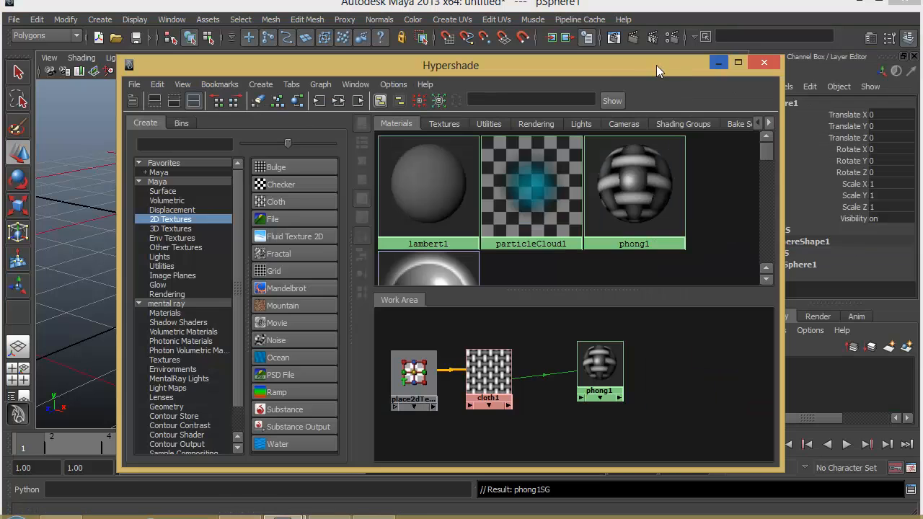
Delete the placement, cloth and Phong nodes from the Hypershade work area and assign lambert1 to the sphere
left_click_drag(660, 66, 917, 66)
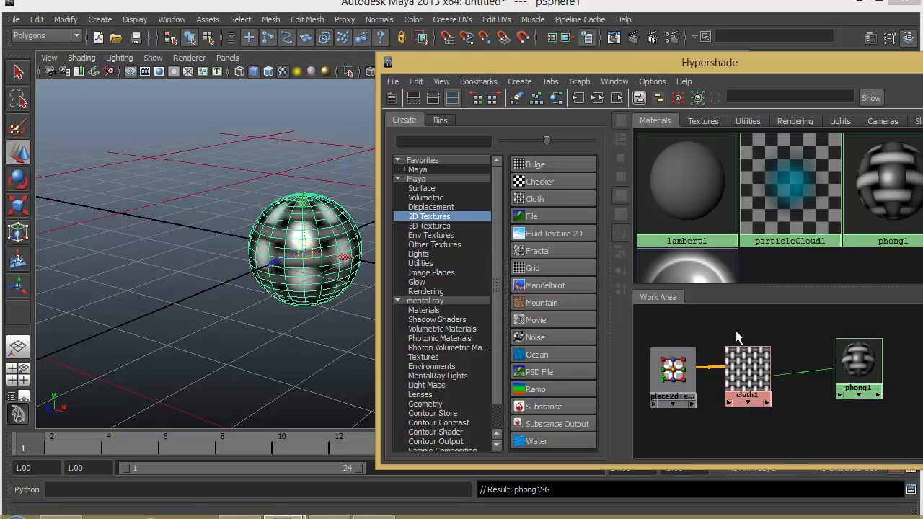
left_click(792, 376)
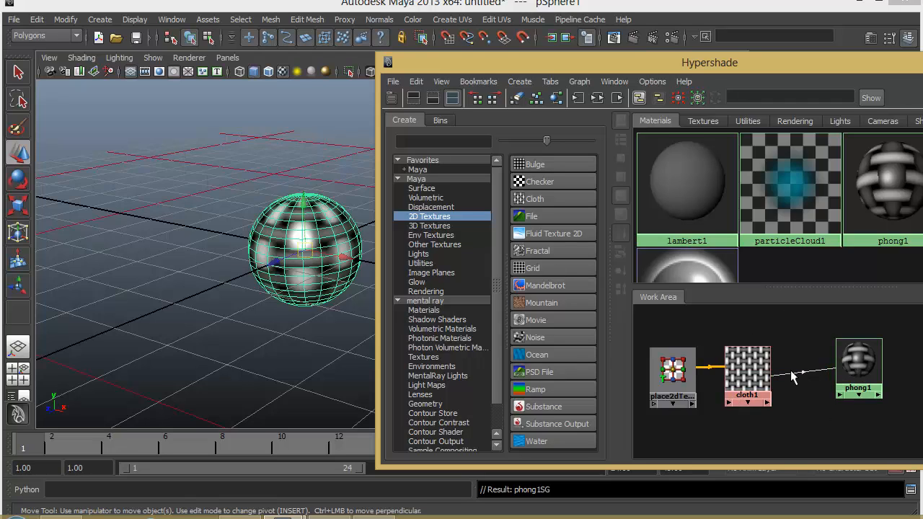
left_click_drag(911, 329, 650, 425)
key("Delete")
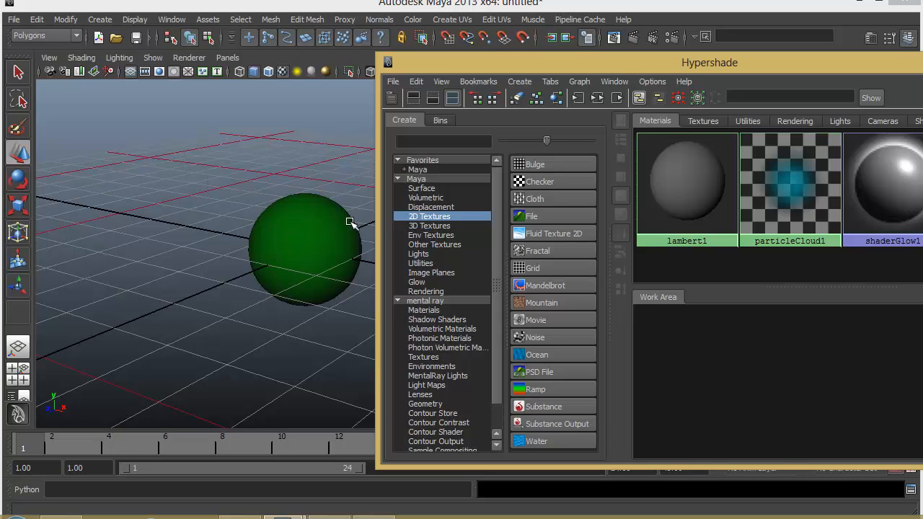
middle_click_drag(669, 183, 325, 241)
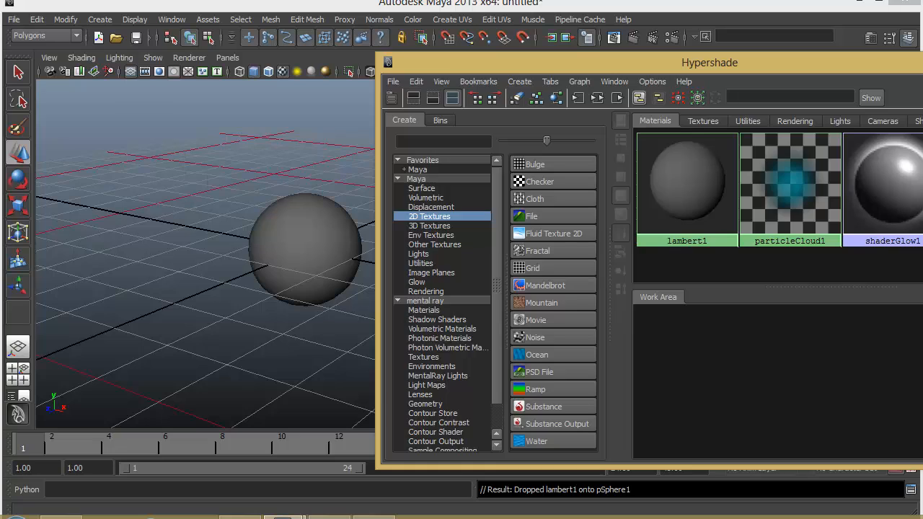
Minimize the Hypershade and assign a new Phong material directly to the sphere in the viewport
left_click(922, 60)
left_click(314, 232)
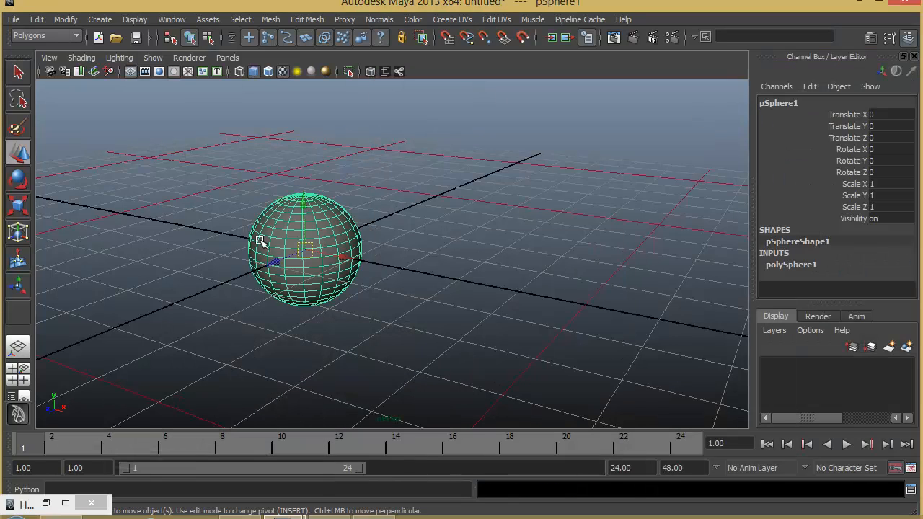
right_click(323, 218)
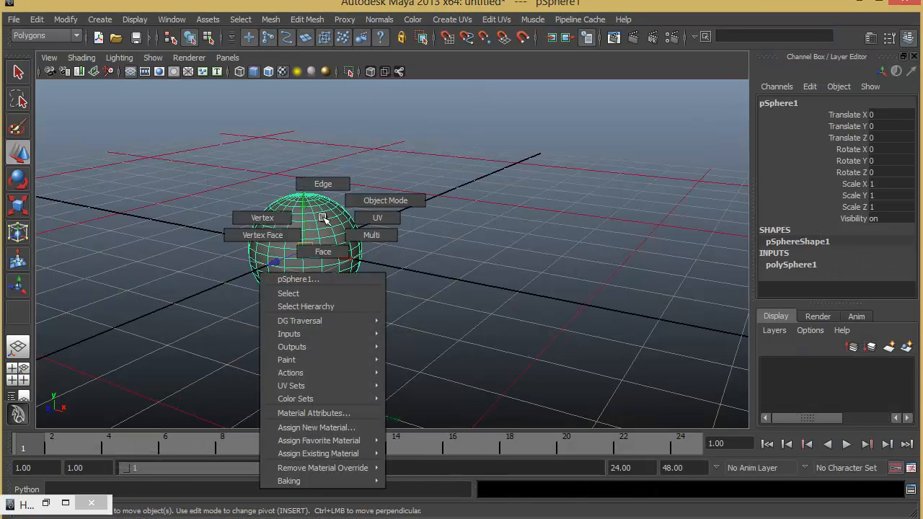
mouse_move(318, 438)
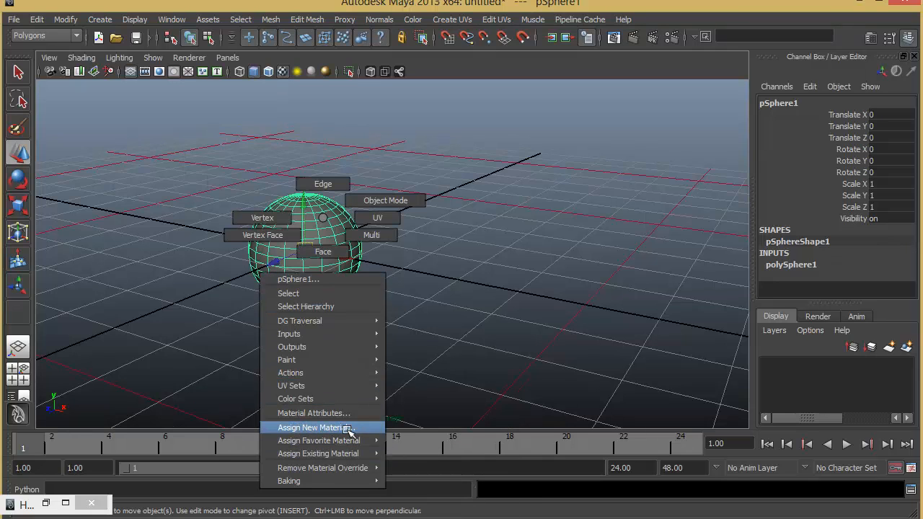
left_click(348, 428)
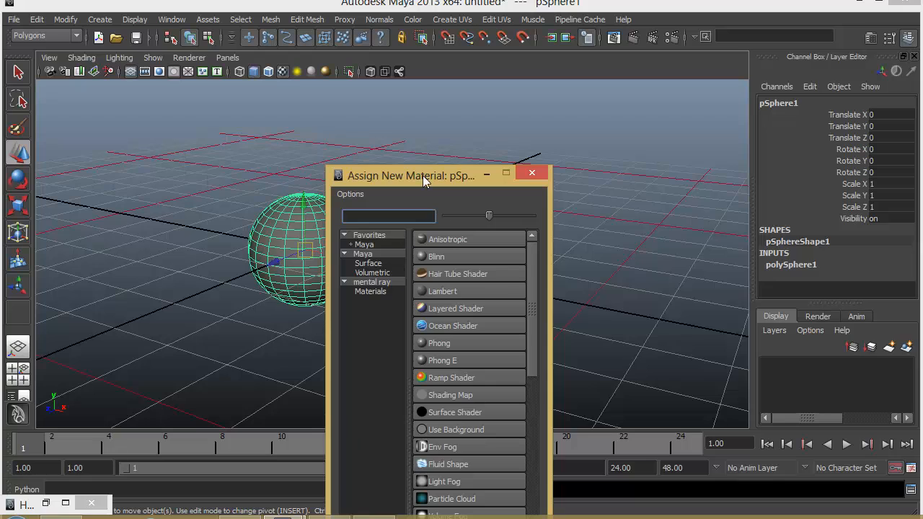
left_click_drag(423, 176, 595, 25)
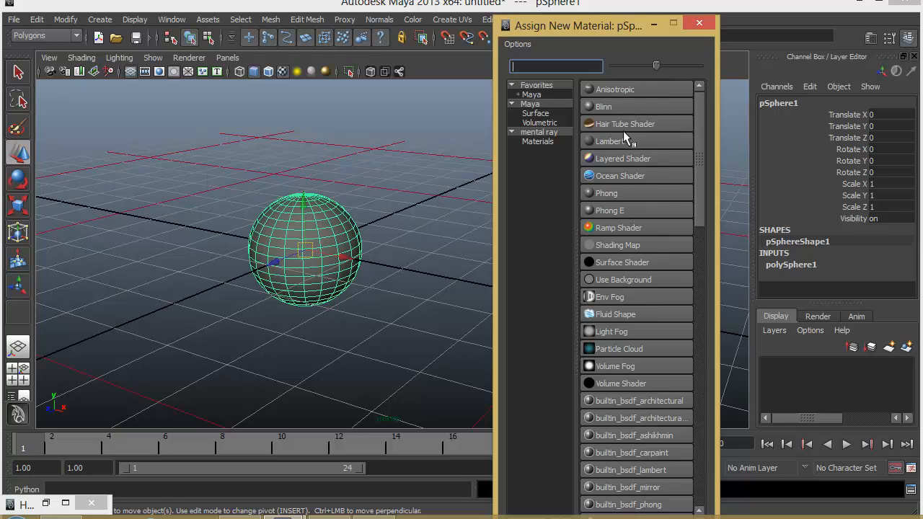
scroll(617, 360, "down", 4)
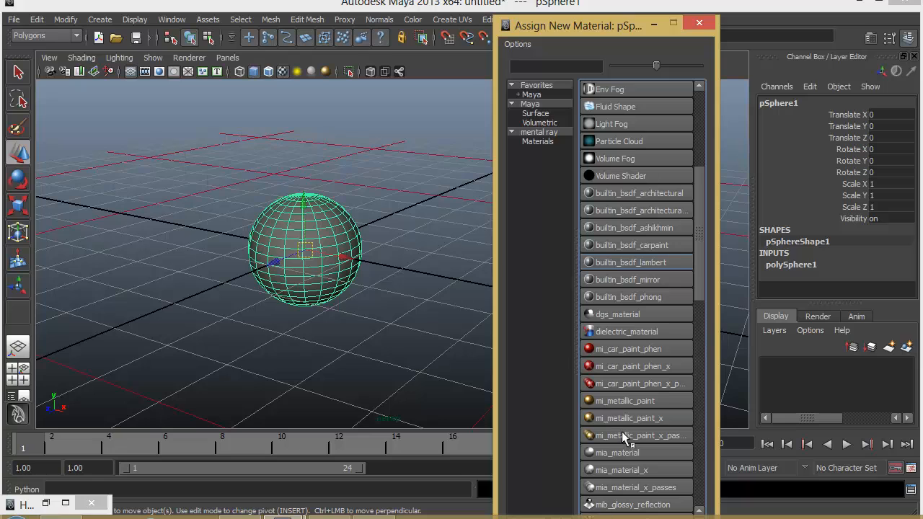
scroll(625, 438, "up", 4)
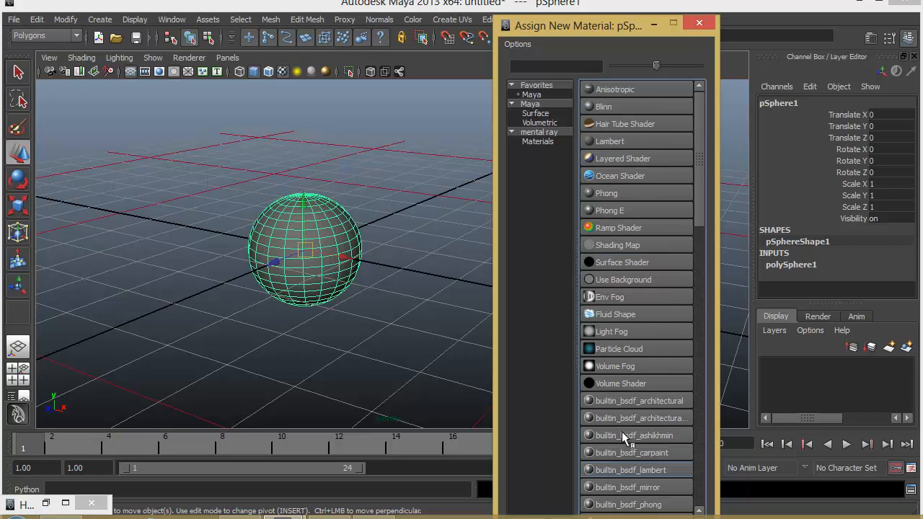
left_click(609, 194)
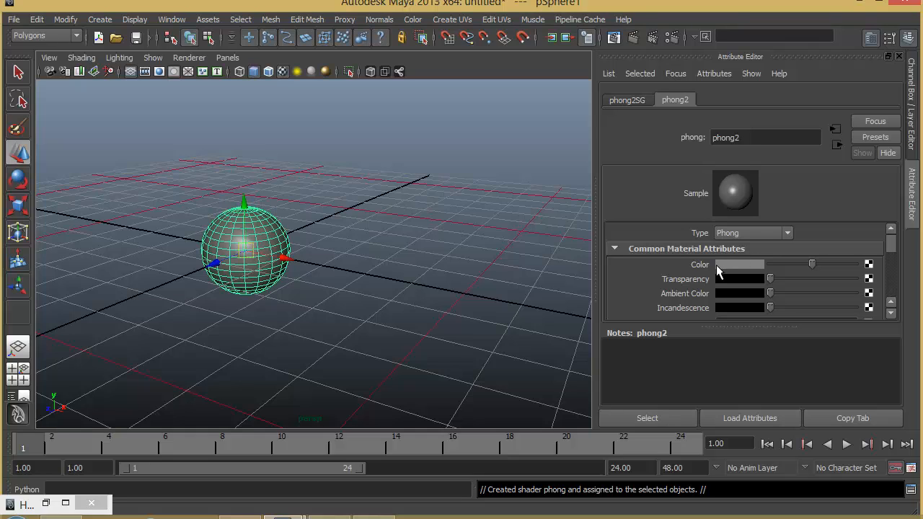
Map a Cloth texture to the Color attribute of the sphere's new Phong material
left_click(869, 265)
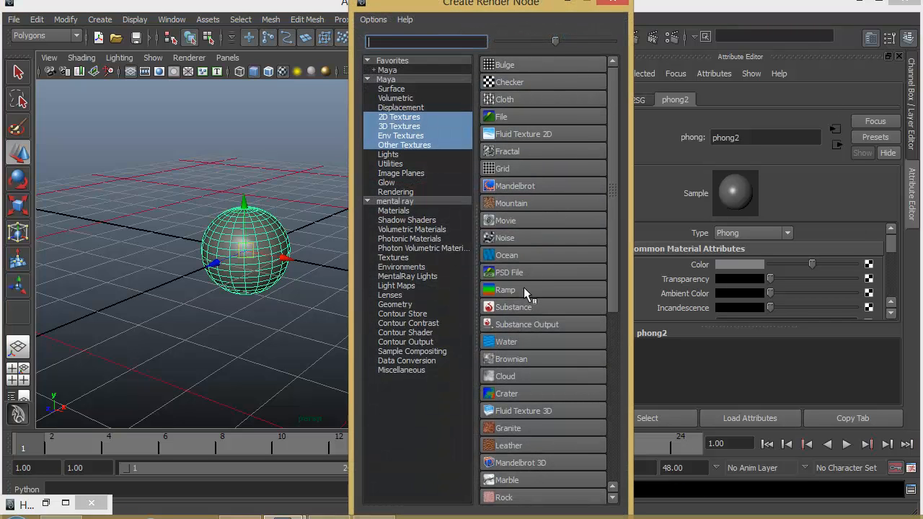
left_click(496, 100)
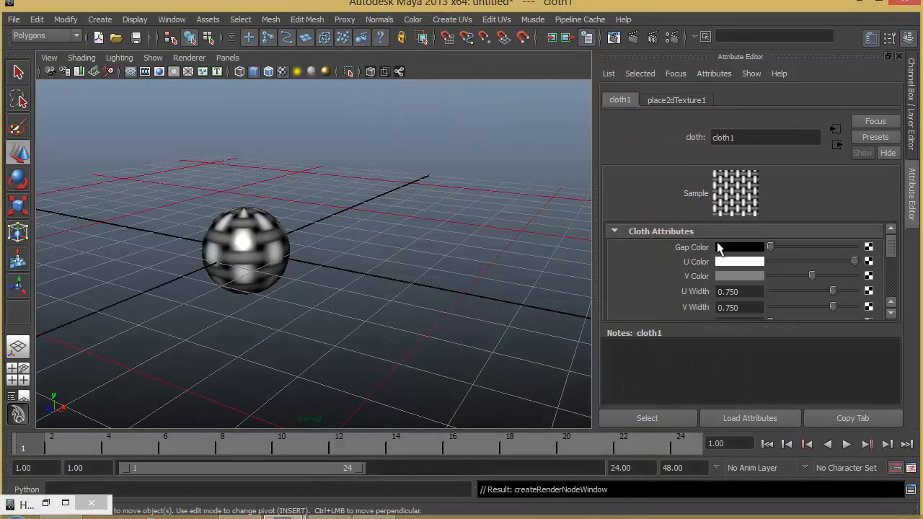